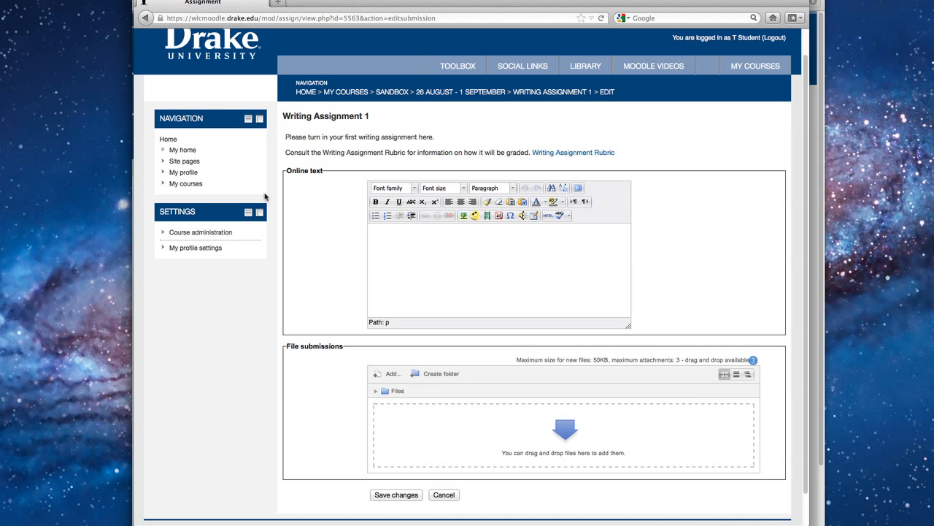
Enter "Text" and a new line in the Online text editor, and open the file picker for embedding a sound, video or applet
{"action": "left_click", "coordinate": [429, 256]}
{"action": "type", "text": "Text"}
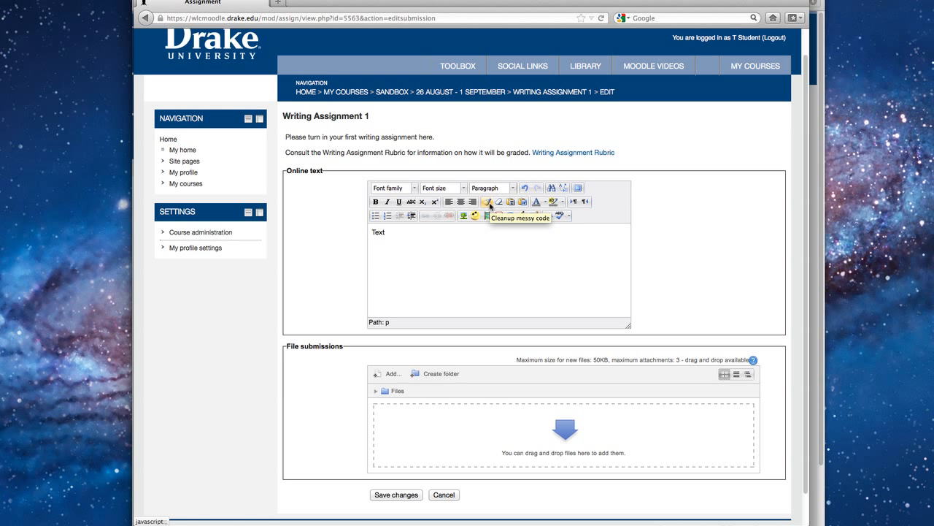
{"action": "key", "text": "Return"}
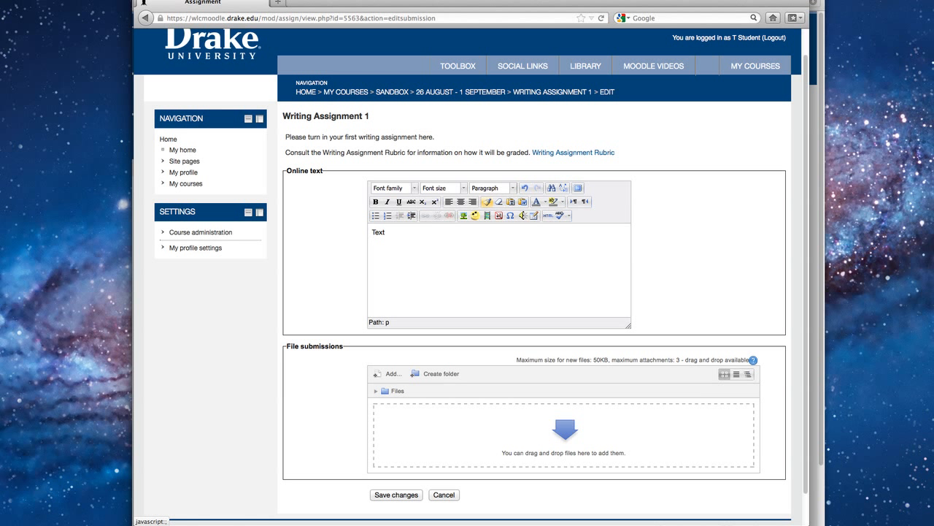
{"action": "left_click", "coordinate": [488, 216]}
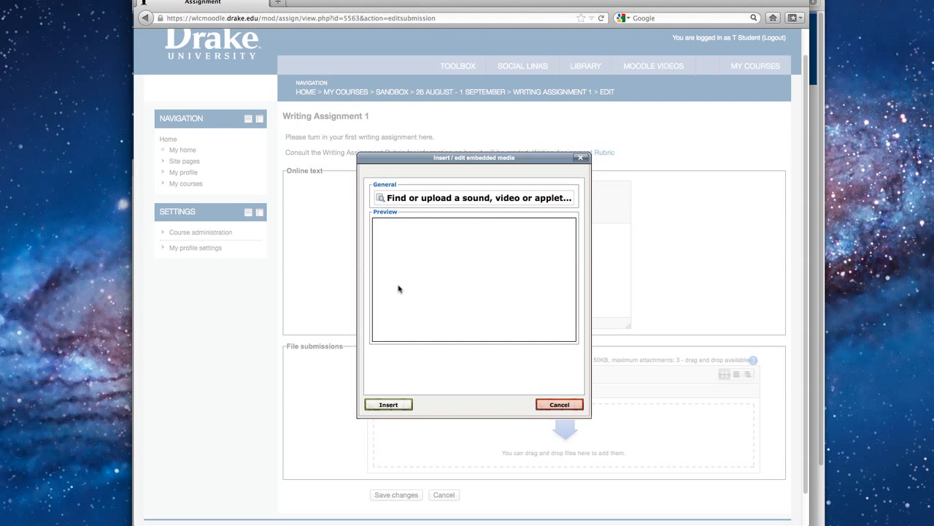
{"action": "left_click", "coordinate": [423, 198]}
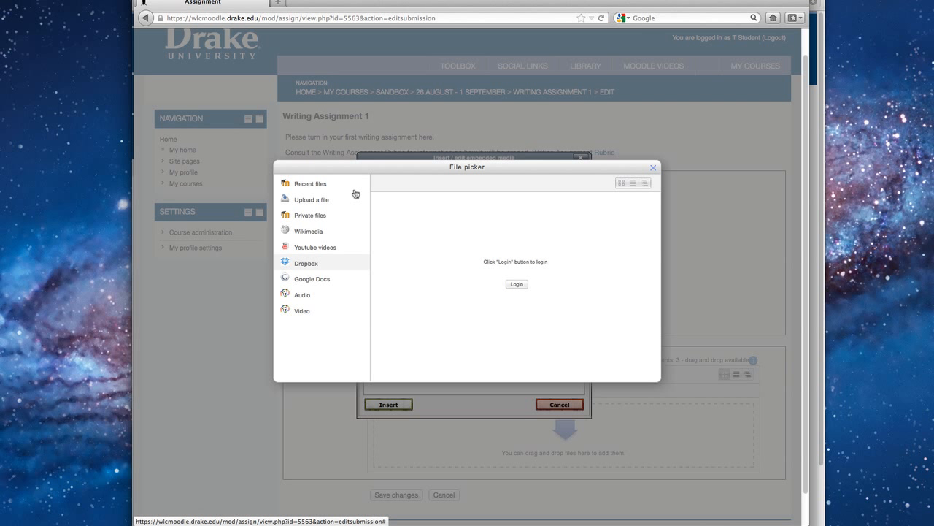
Examine the Recent files, Upload a file, Private files, Wikimedia and Youtube videos sources, including the local file chooser for uploads
{"action": "left_click", "coordinate": [316, 186]}
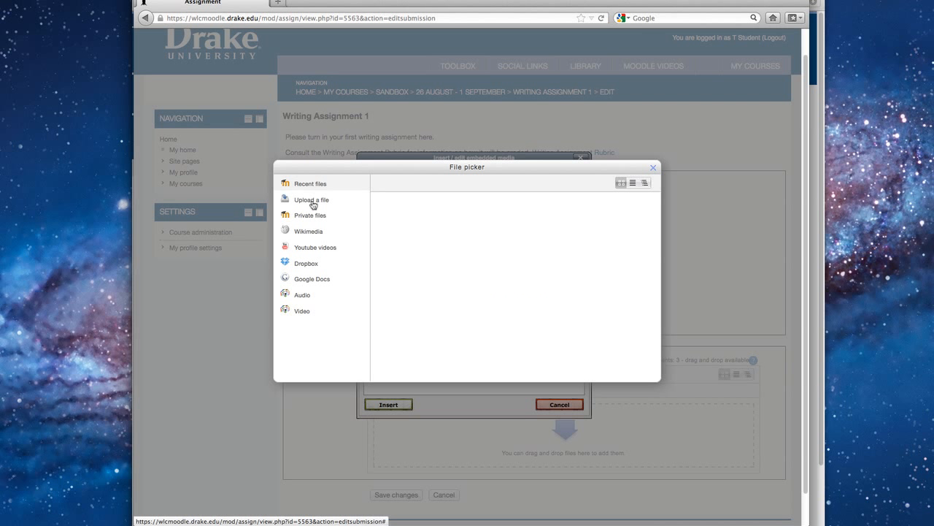
{"action": "left_click", "coordinate": [312, 202]}
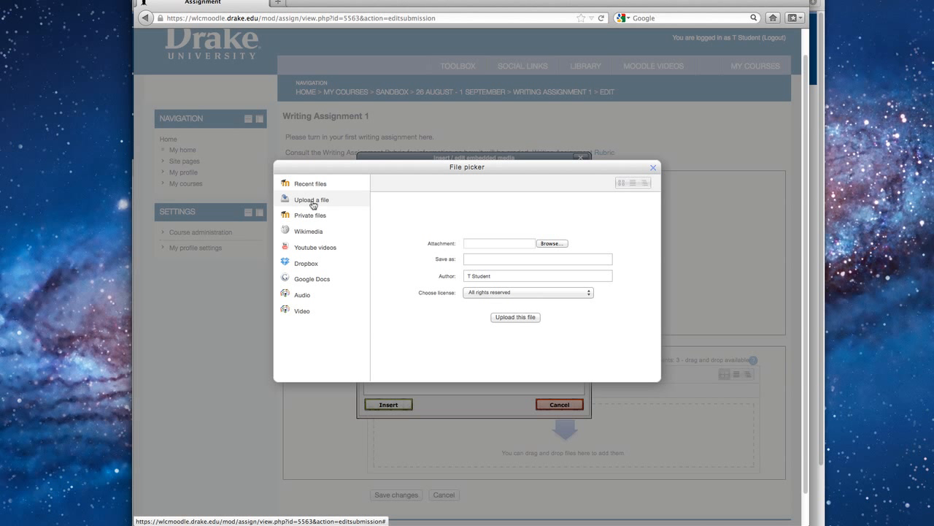
{"action": "left_click", "coordinate": [556, 245]}
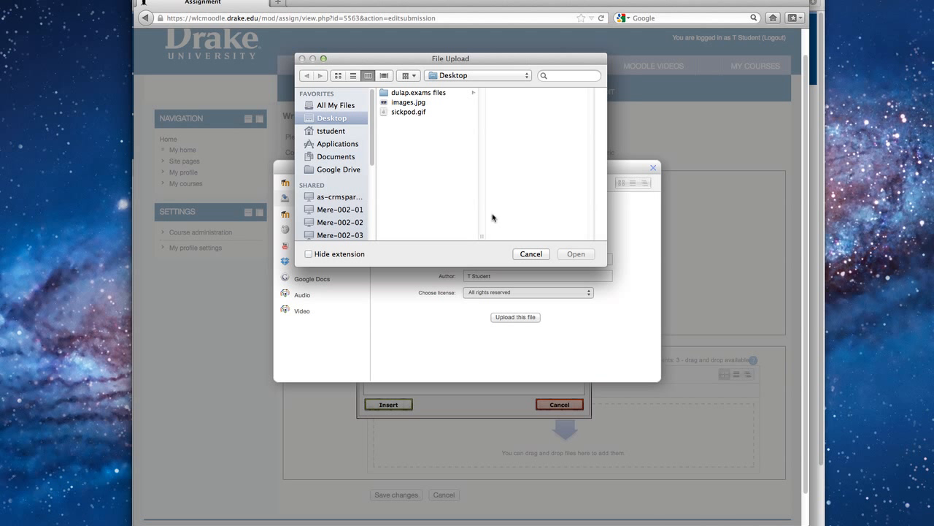
{"action": "left_click", "coordinate": [530, 253]}
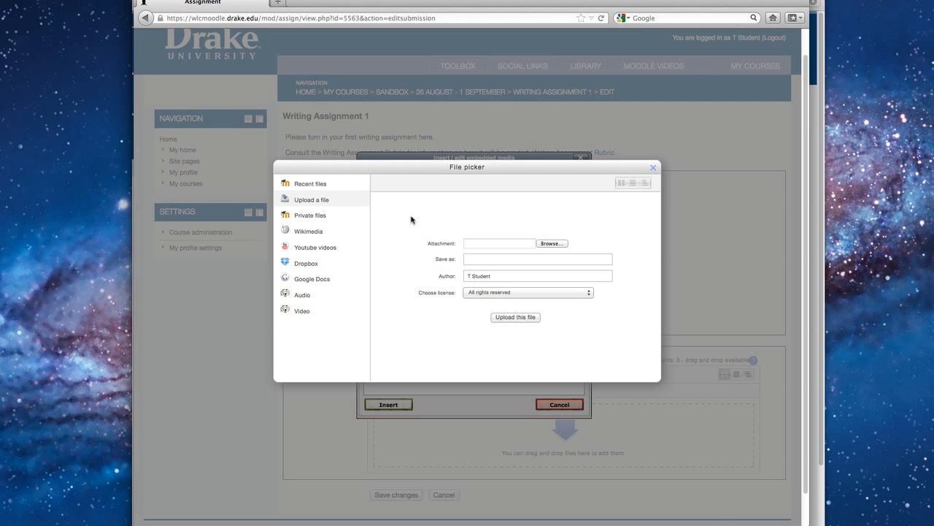
{"action": "left_click", "coordinate": [307, 216]}
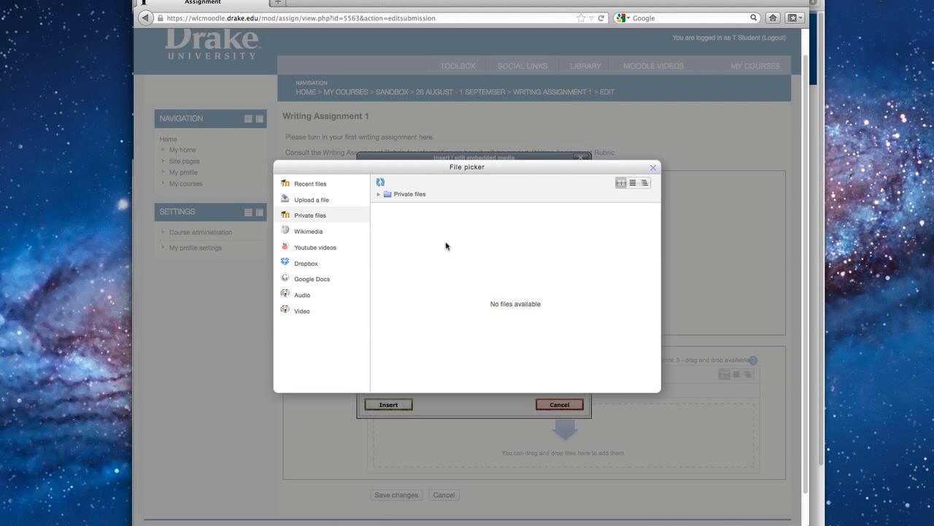
{"action": "left_click", "coordinate": [316, 234]}
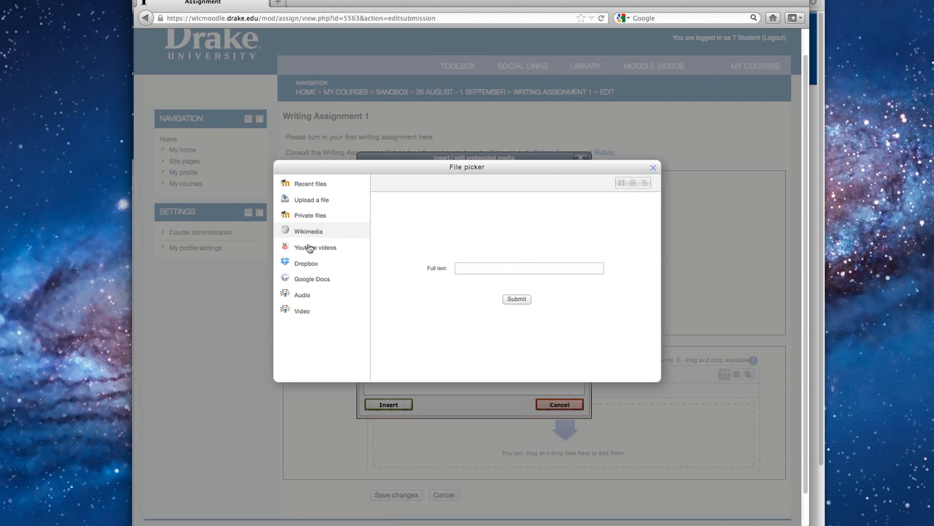
{"action": "left_click", "coordinate": [313, 249]}
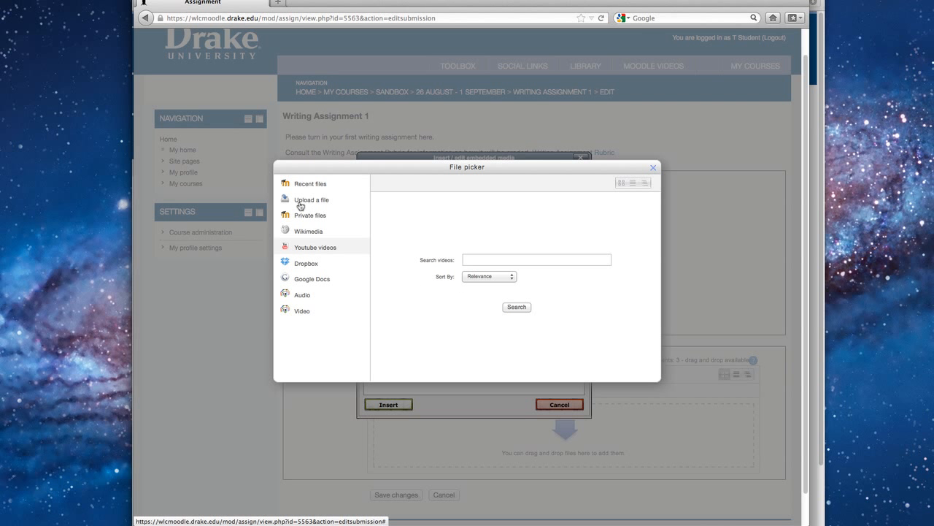
Log in to the Google Docs repository and browse its files
{"action": "left_click", "coordinate": [315, 283]}
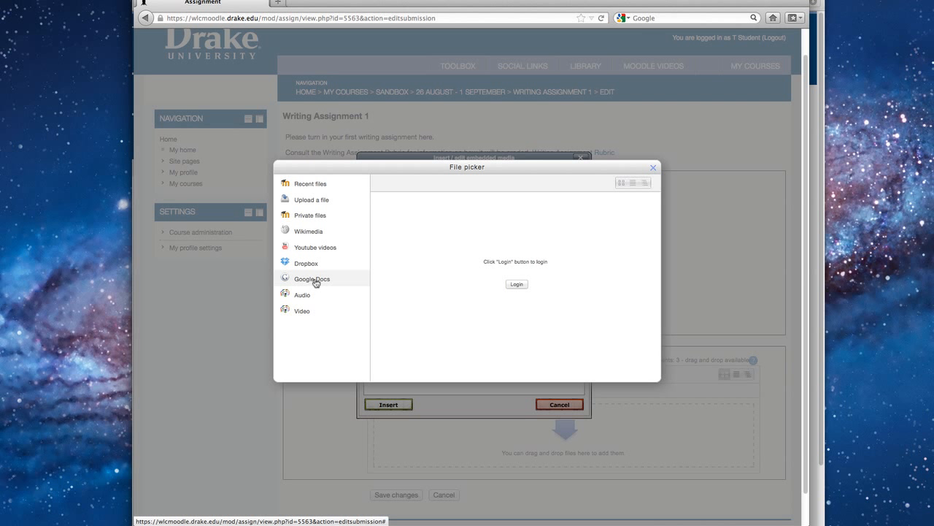
{"action": "left_click", "coordinate": [517, 285]}
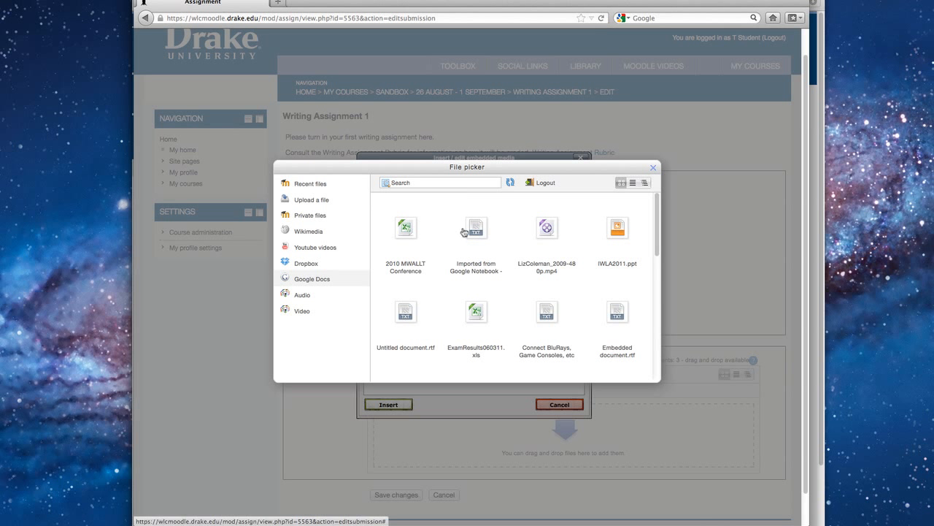
{"action": "scroll", "coordinate": [656, 249], "scroll_direction": "down", "scroll_amount": 5}
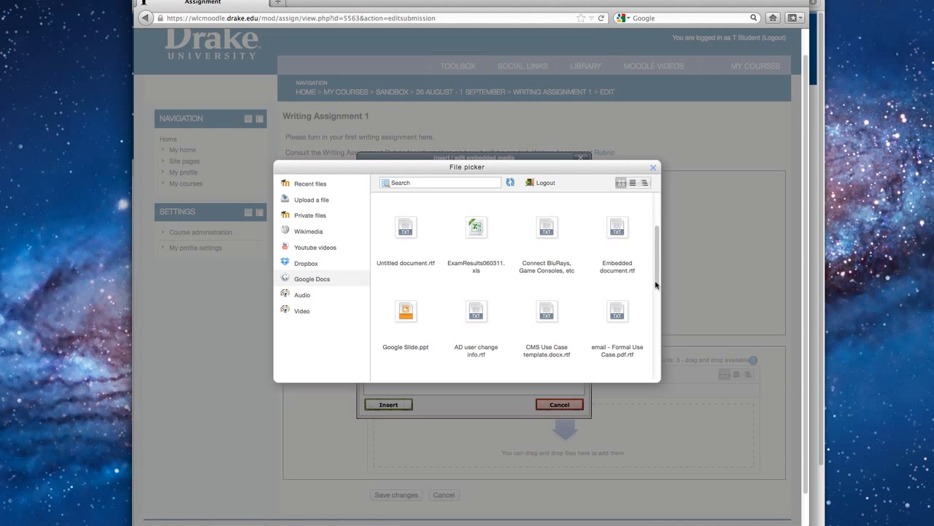
{"action": "scroll", "coordinate": [660, 278], "scroll_direction": "up", "scroll_amount": 1}
{"action": "left_click_drag", "start_coordinate": [659, 277], "coordinate": [656, 233]}
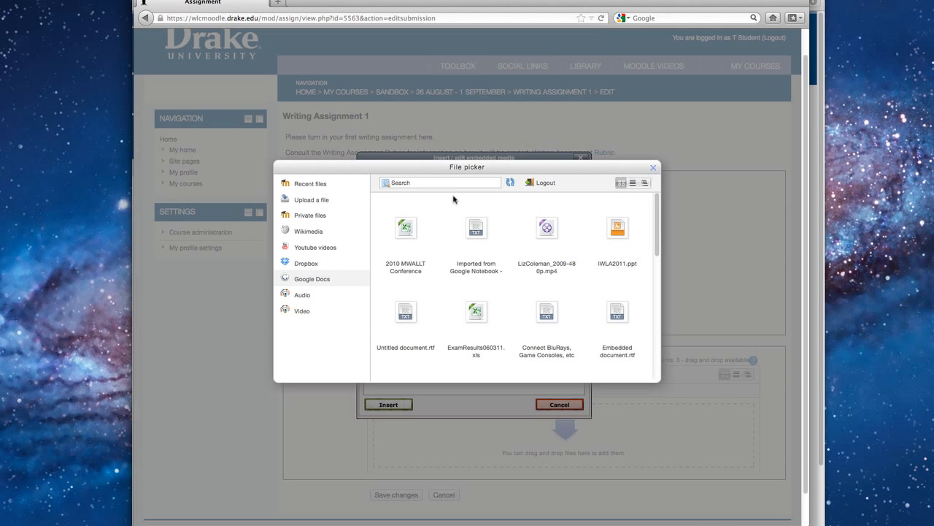
Compare the detailed list and icon views of the Google Docs files, and switch the listing to the tree view
{"action": "left_click", "coordinate": [632, 186]}
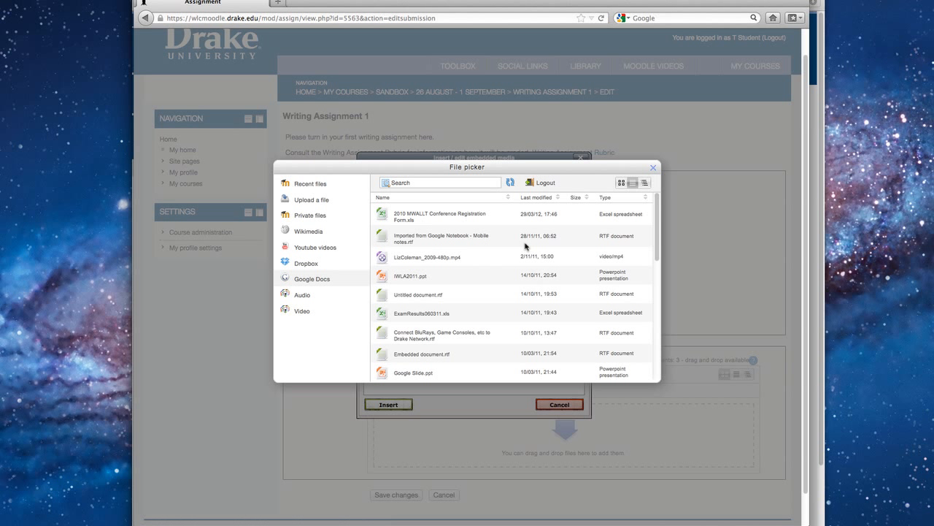
{"action": "left_click", "coordinate": [622, 184]}
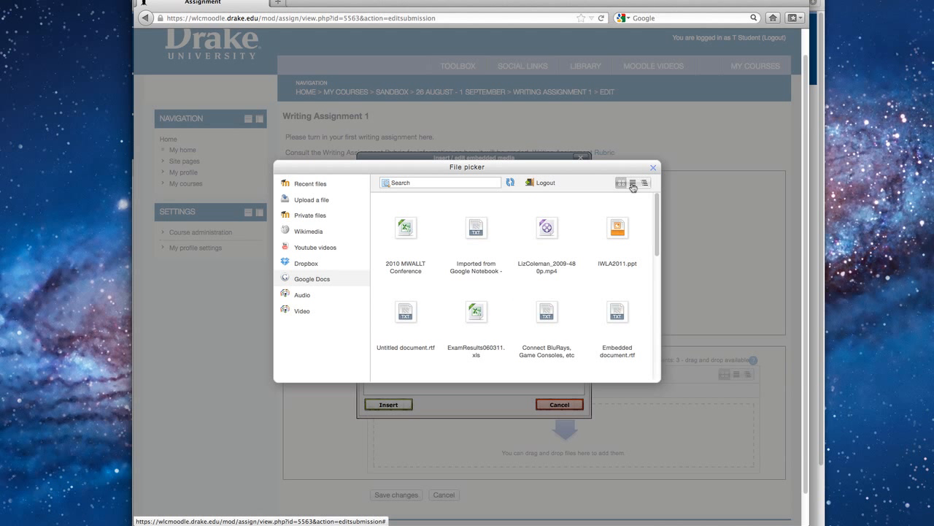
{"action": "left_click", "coordinate": [632, 185]}
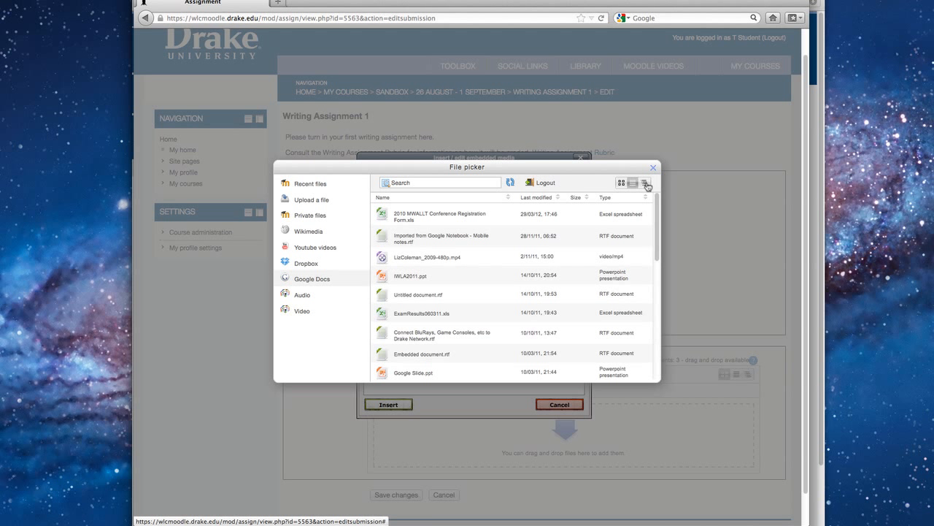
{"action": "left_click", "coordinate": [646, 183]}
{"action": "scroll", "coordinate": [526, 342], "scroll_direction": "down", "scroll_amount": 3}
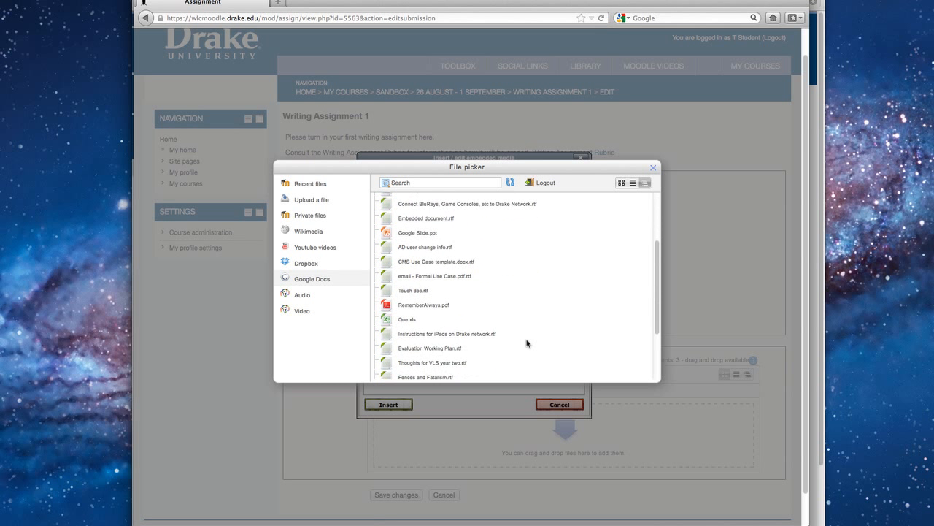
{"action": "scroll", "coordinate": [526, 341], "scroll_direction": "down", "scroll_amount": 2}
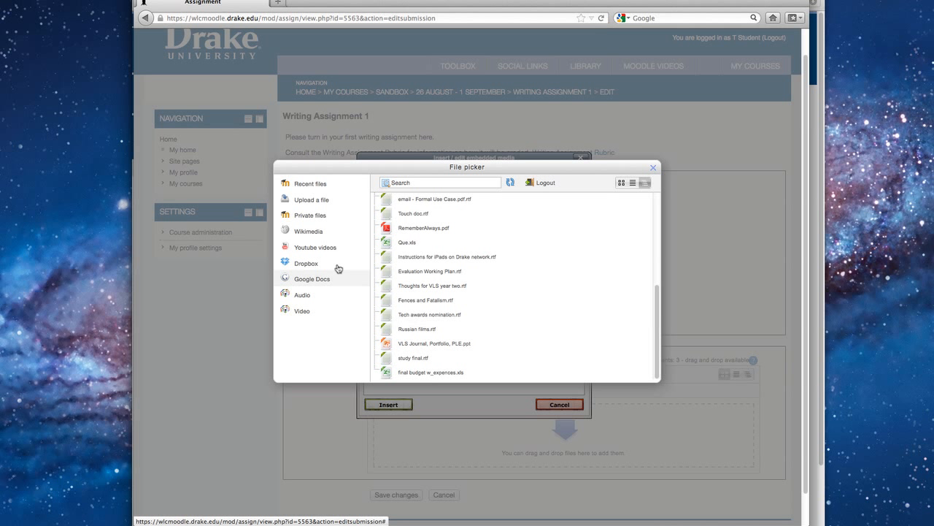
Connect the Moodle File Repository to Dropbox by signing in with the account e-mail and password and allowing access, and browse the Dropbox files
{"action": "left_click", "coordinate": [306, 263]}
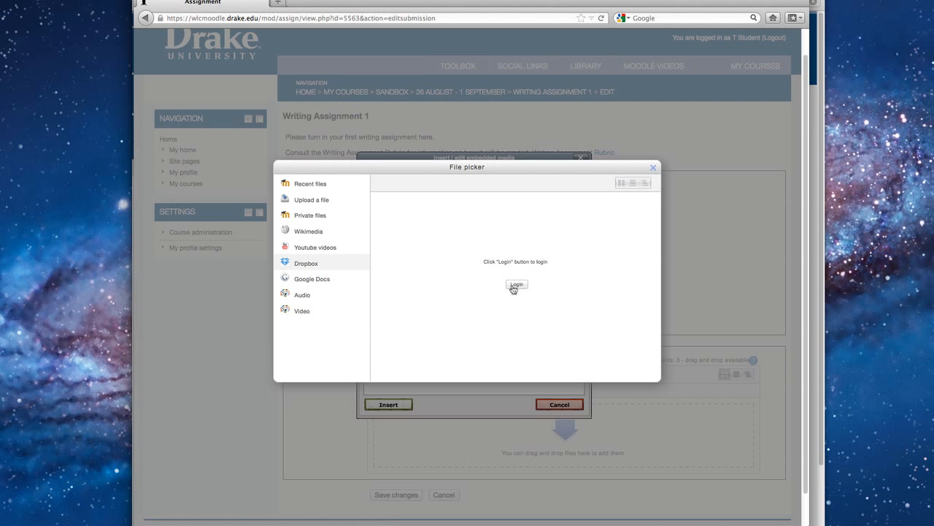
{"action": "left_click", "coordinate": [519, 286]}
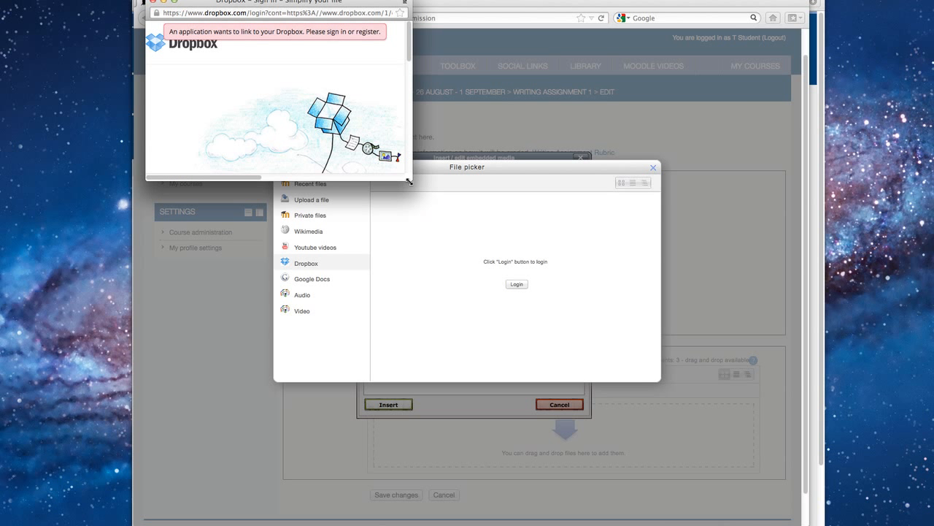
{"action": "left_click_drag", "start_coordinate": [410, 182], "coordinate": [669, 291]}
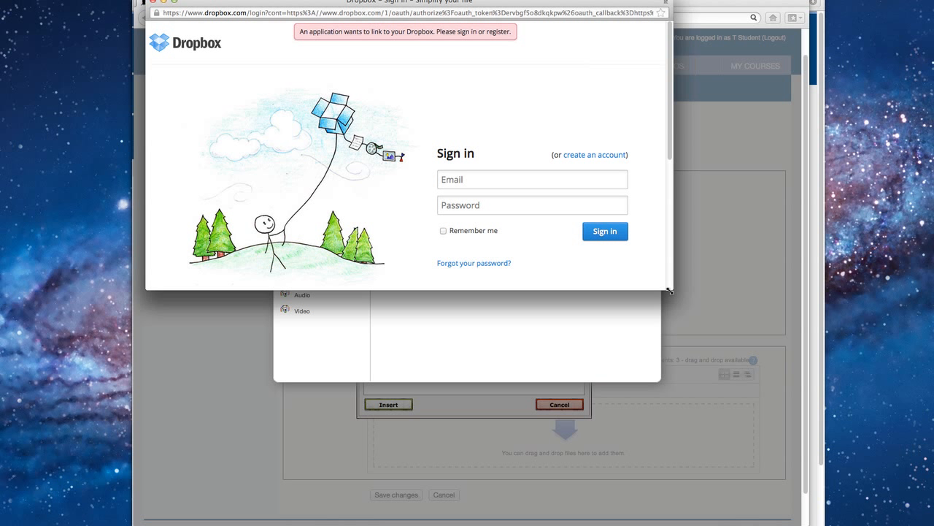
{"action": "left_click", "coordinate": [522, 180]}
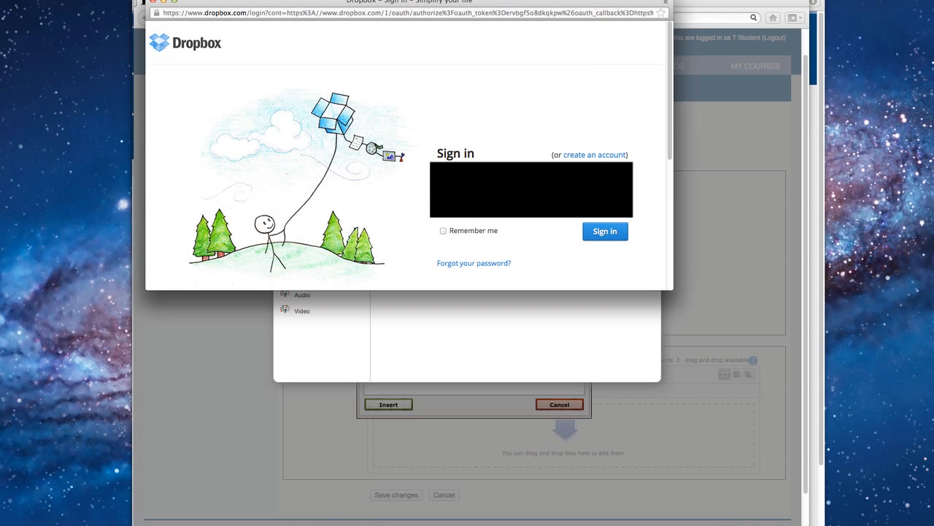
{"action": "left_click", "coordinate": [598, 232]}
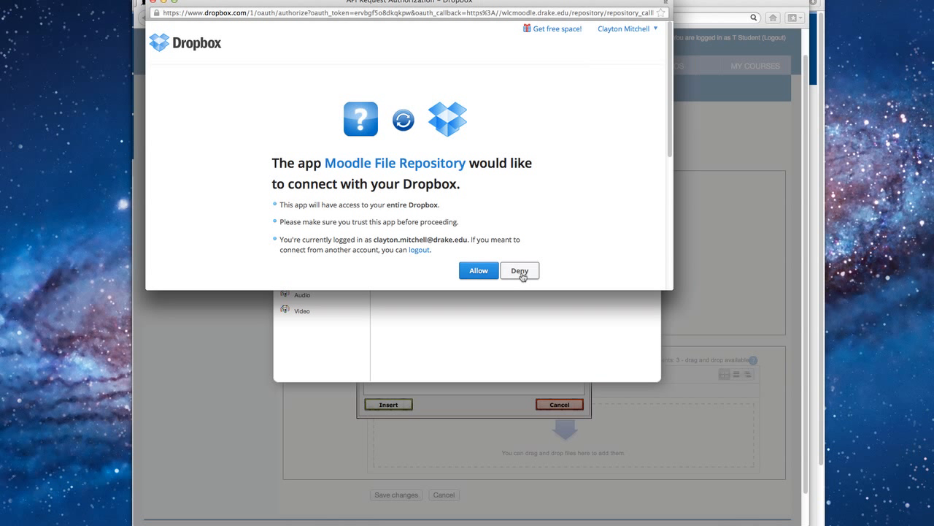
{"action": "left_click", "coordinate": [479, 271]}
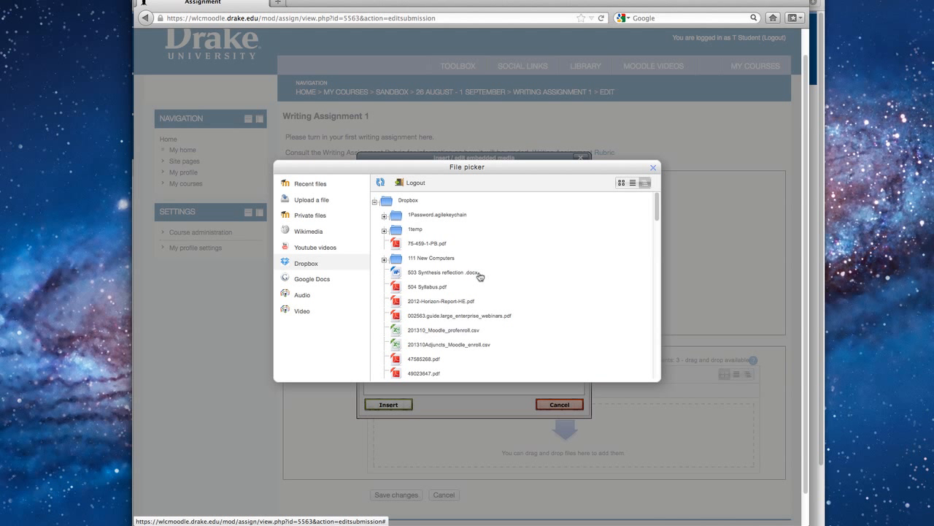
{"action": "scroll", "coordinate": [482, 279], "scroll_direction": "down", "scroll_amount": 2}
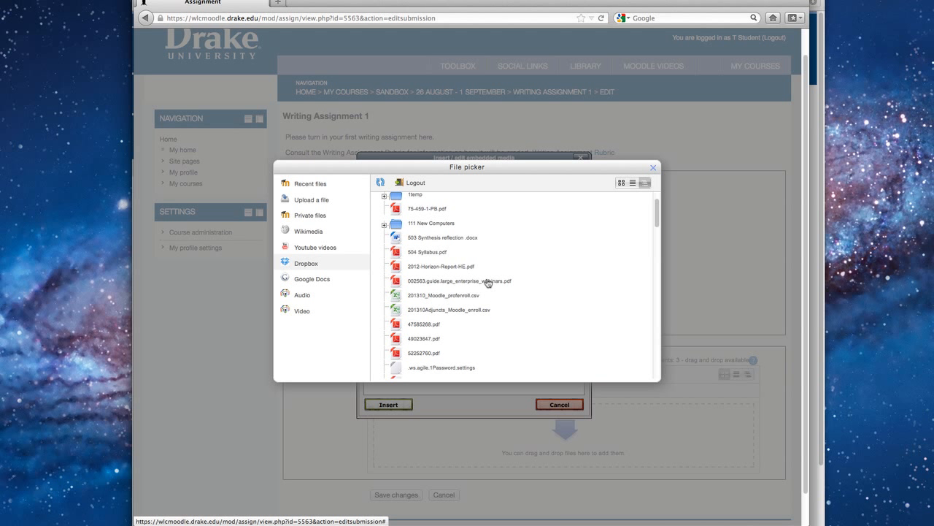
{"action": "scroll", "coordinate": [493, 284], "scroll_direction": "down", "scroll_amount": 3}
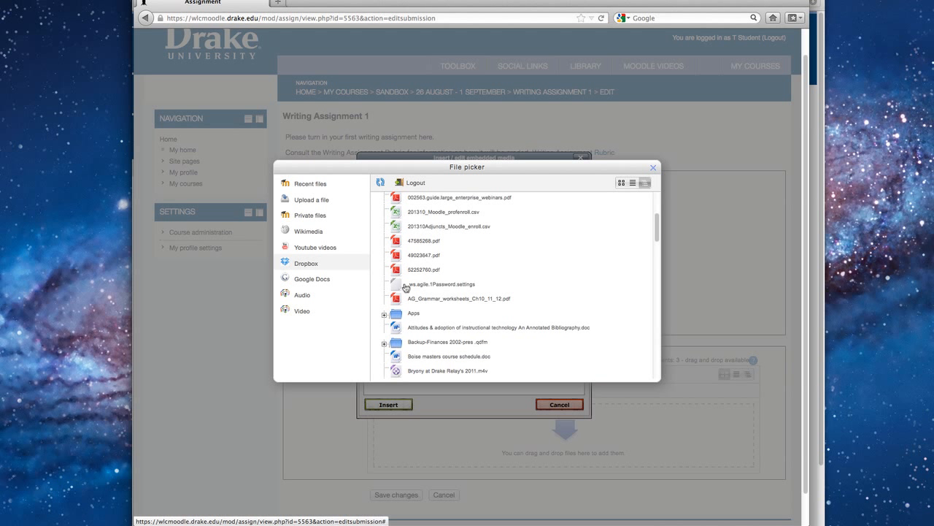
Record an audio clip of about 19 seconds with microphone access allowed, play it back, and continue to the recorded file
{"action": "left_click", "coordinate": [307, 300]}
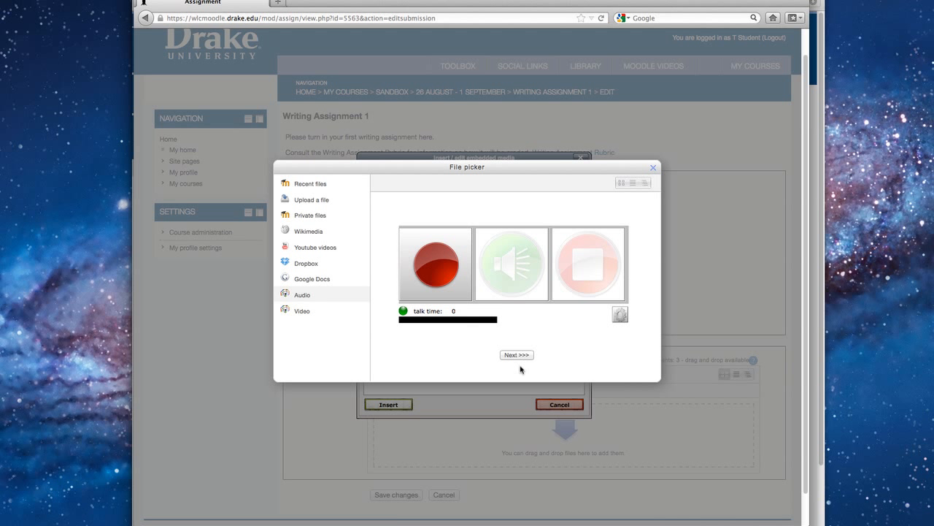
{"action": "left_click", "coordinate": [445, 284]}
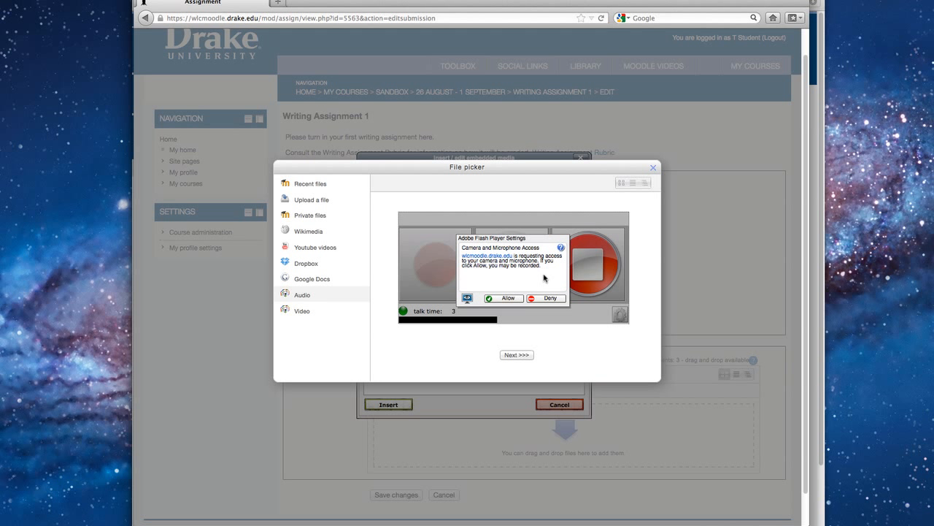
{"action": "left_click", "coordinate": [507, 298]}
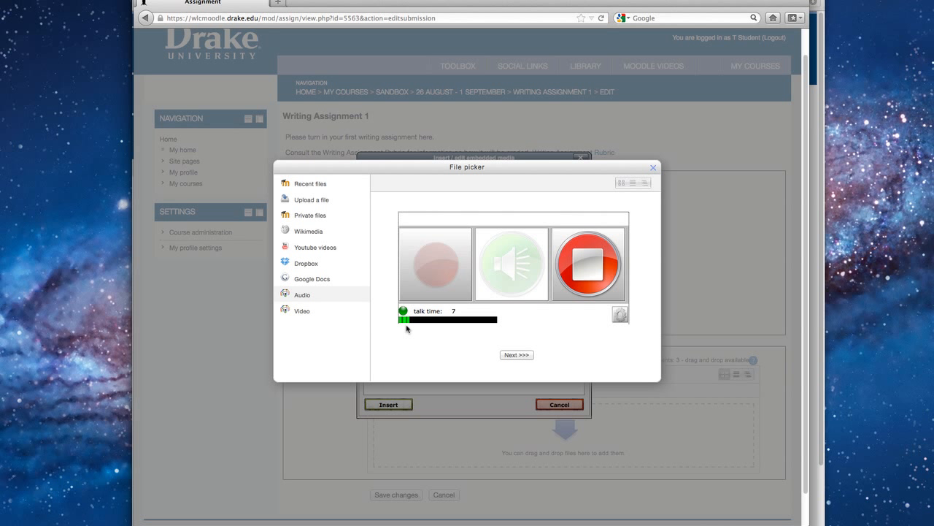
{"action": "left_click", "coordinate": [603, 271]}
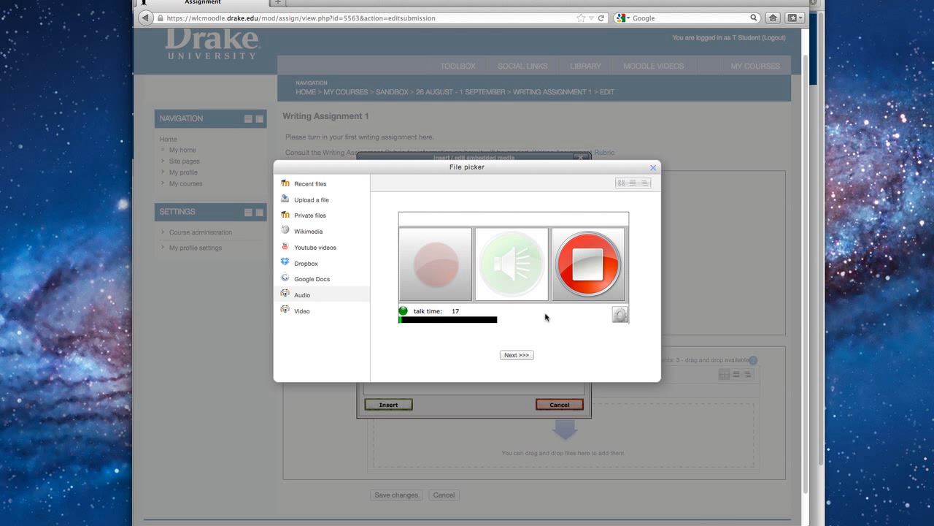
{"action": "left_click", "coordinate": [584, 283]}
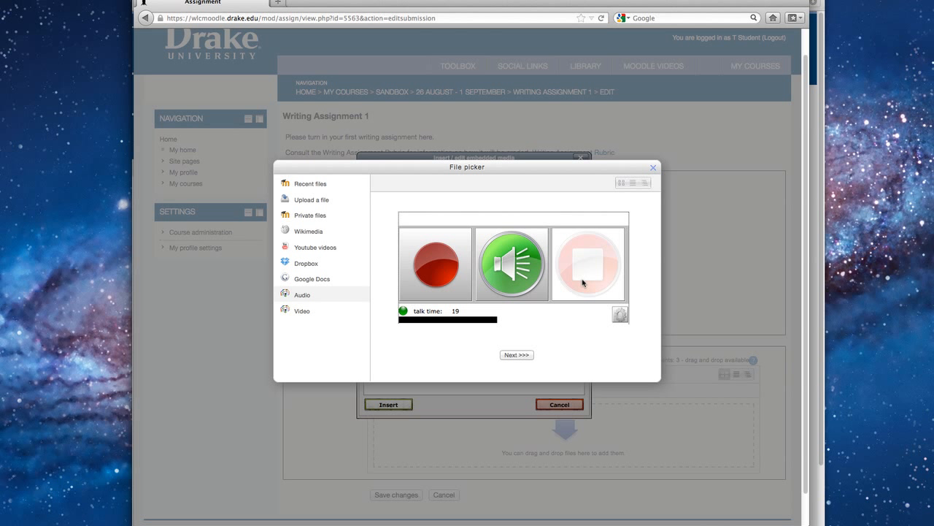
{"action": "left_click", "coordinate": [501, 273]}
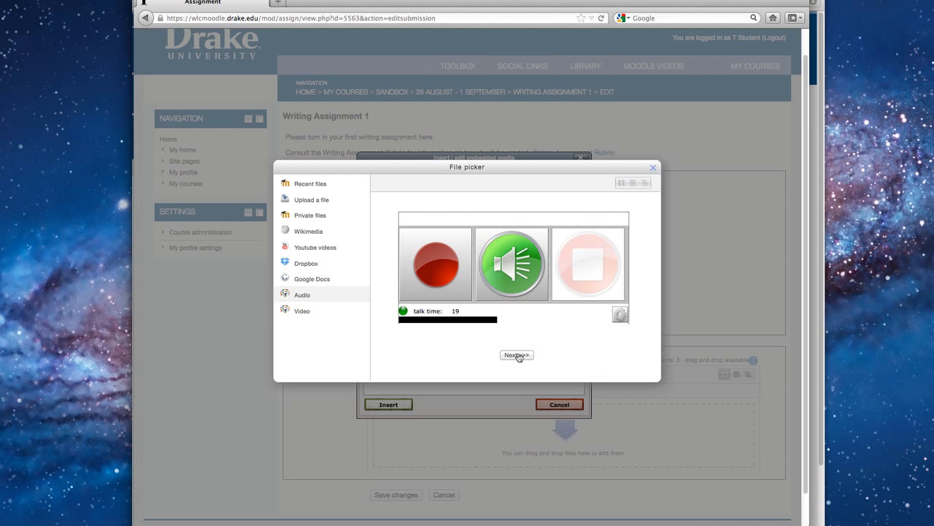
{"action": "left_click", "coordinate": [517, 355]}
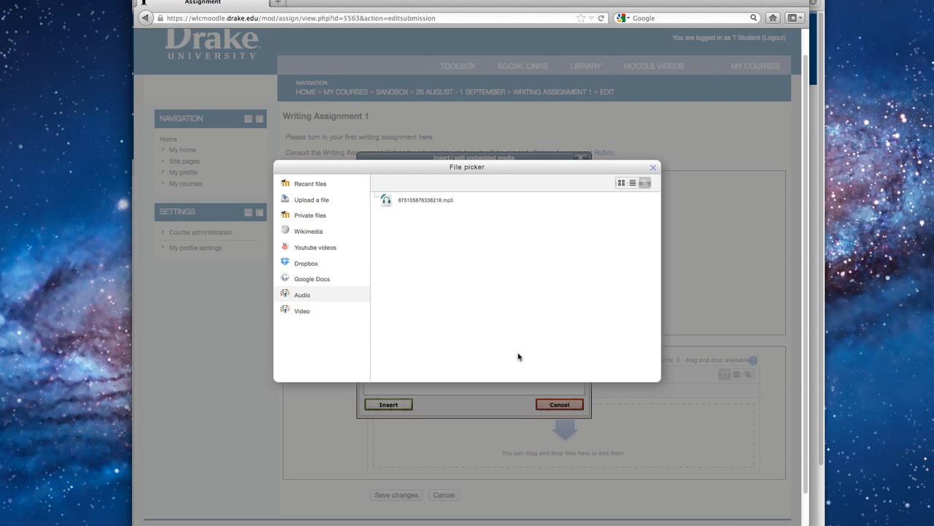
Select the recorded mp3 audio file and insert it as embedded media into the online text
{"action": "left_click", "coordinate": [421, 203]}
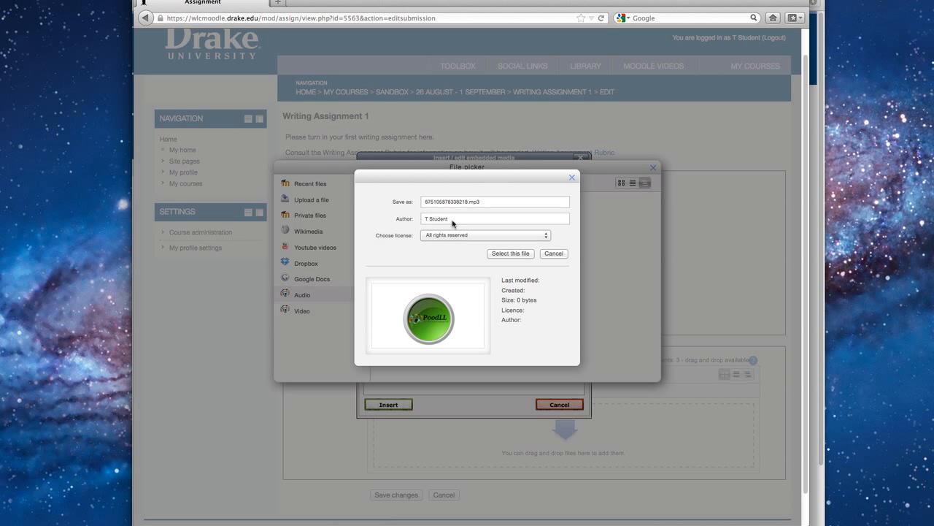
{"action": "left_click", "coordinate": [509, 254]}
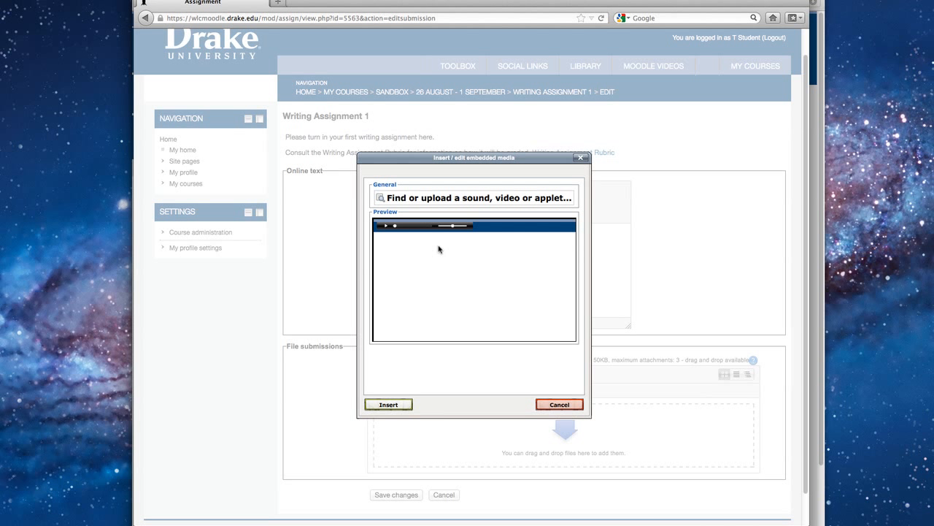
{"action": "left_click", "coordinate": [389, 405]}
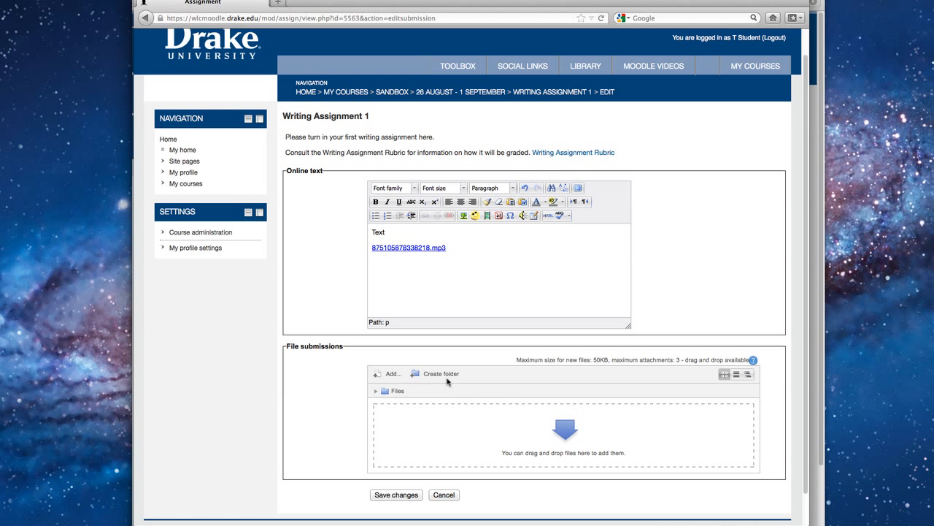
Record a short video clip for the file submissions with camera and microphone access allowed, play it back, and continue to the recorded file
{"action": "left_click", "coordinate": [390, 376]}
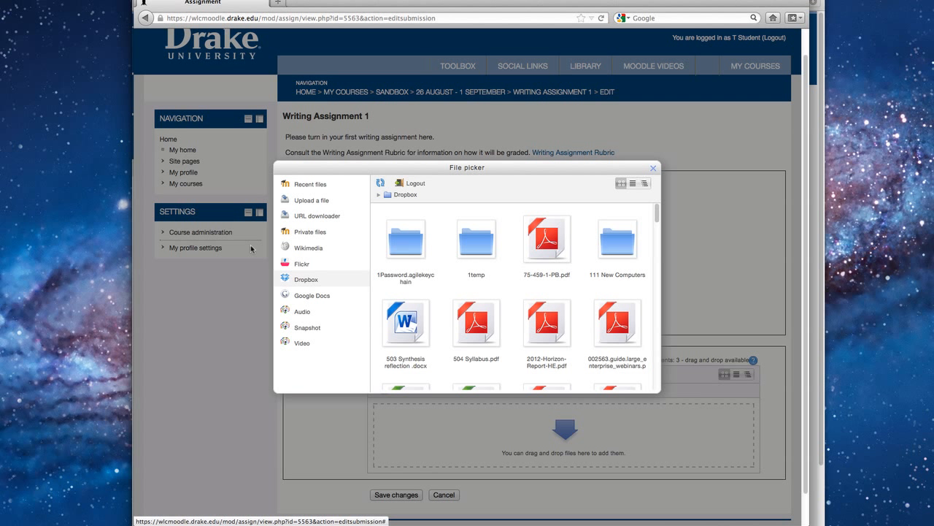
{"action": "left_click", "coordinate": [303, 343]}
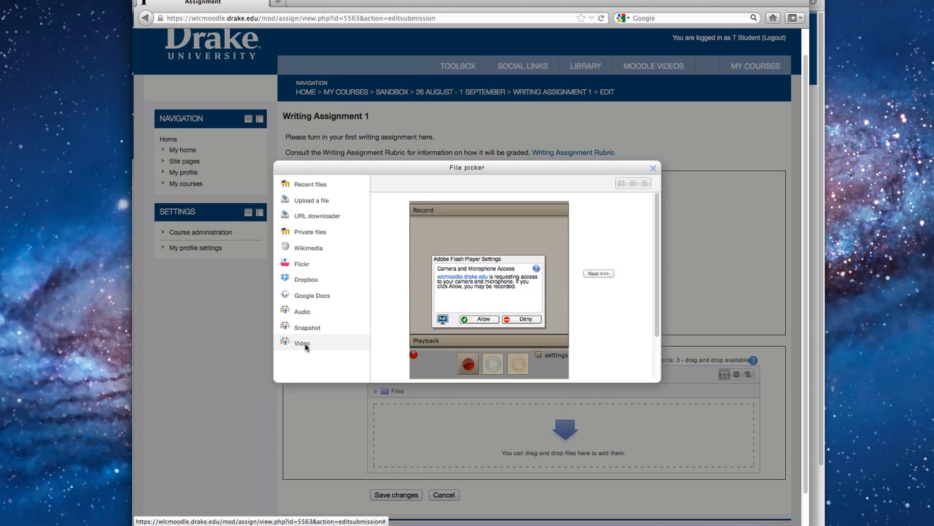
{"action": "left_click", "coordinate": [483, 319]}
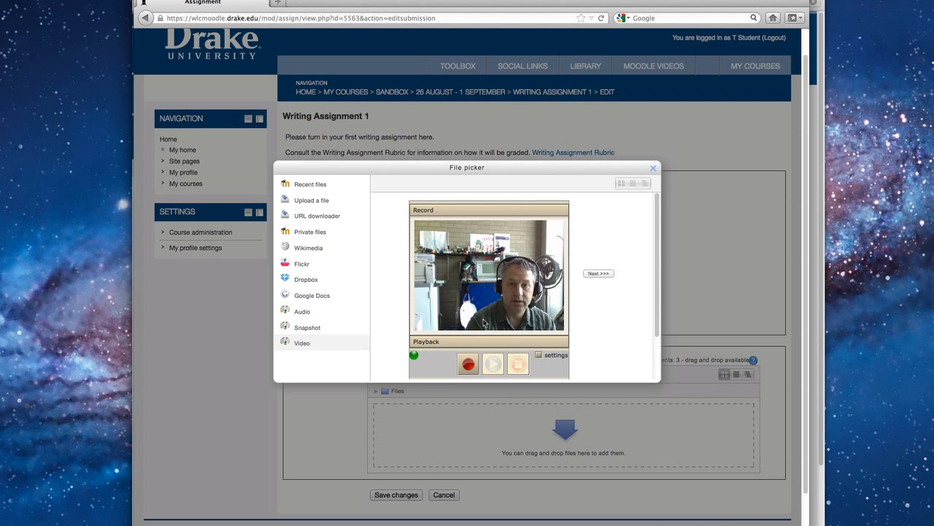
{"action": "left_click", "coordinate": [468, 365]}
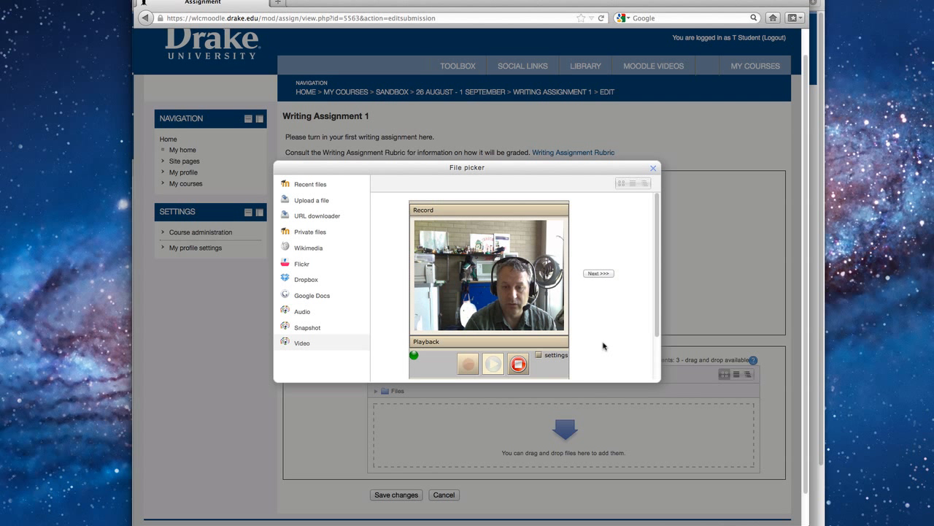
{"action": "left_click", "coordinate": [518, 365]}
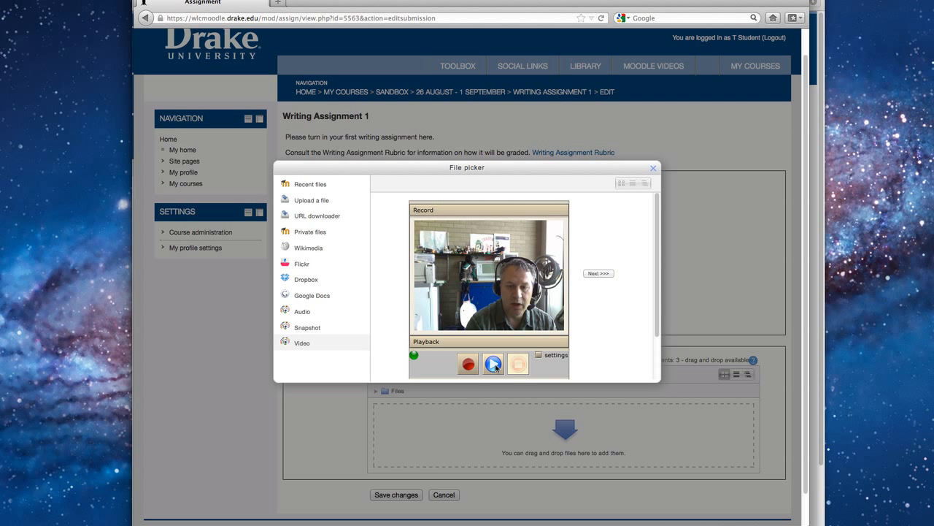
{"action": "left_click", "coordinate": [494, 364]}
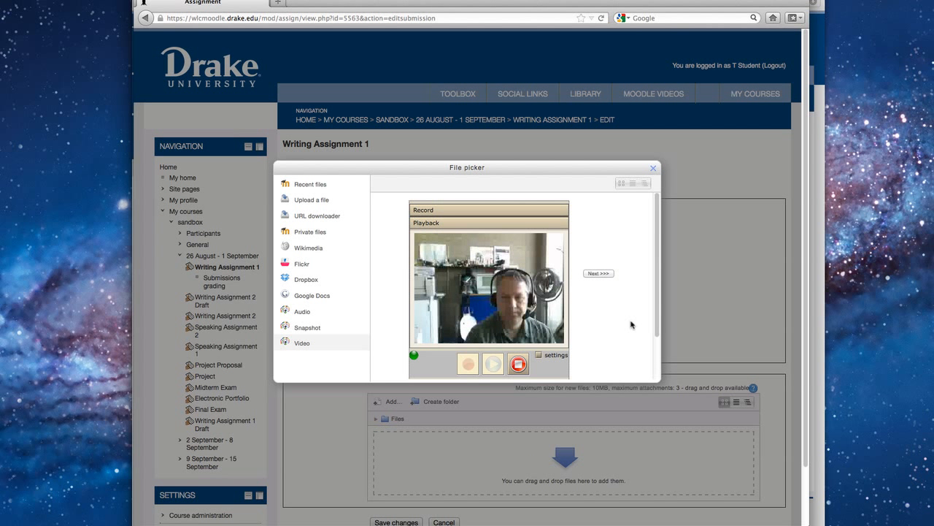
{"action": "left_click", "coordinate": [597, 275]}
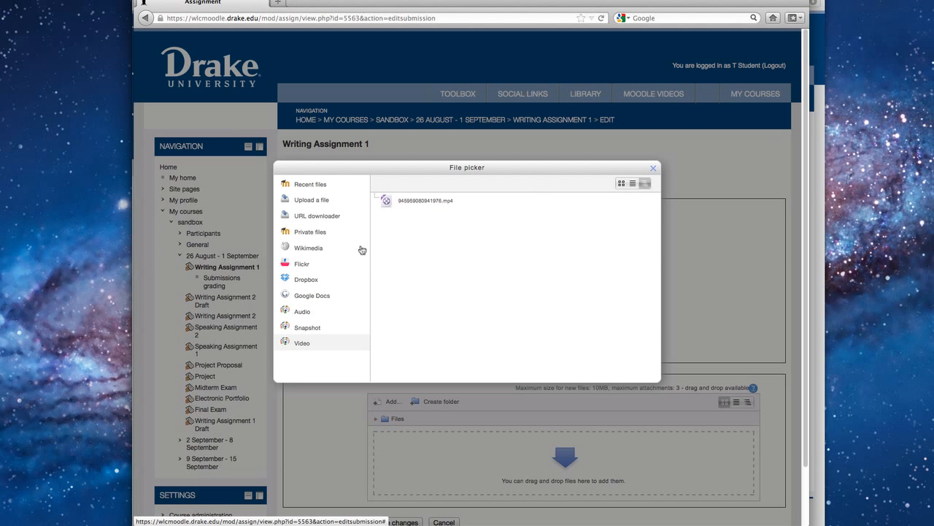
Compare the icon, detailed list and tree views of the recorded video file, and return the listing to icon view
{"action": "left_click", "coordinate": [622, 187]}
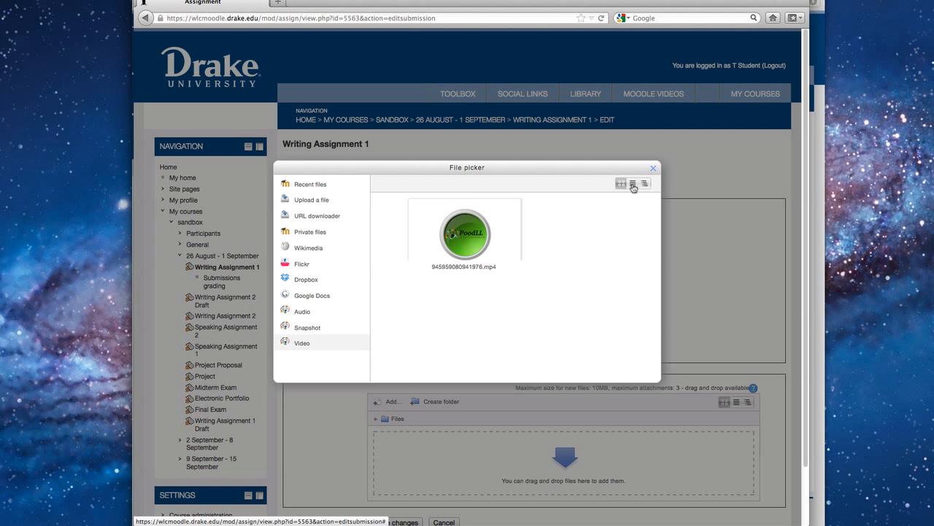
{"action": "left_click", "coordinate": [633, 184]}
{"action": "left_click", "coordinate": [645, 184]}
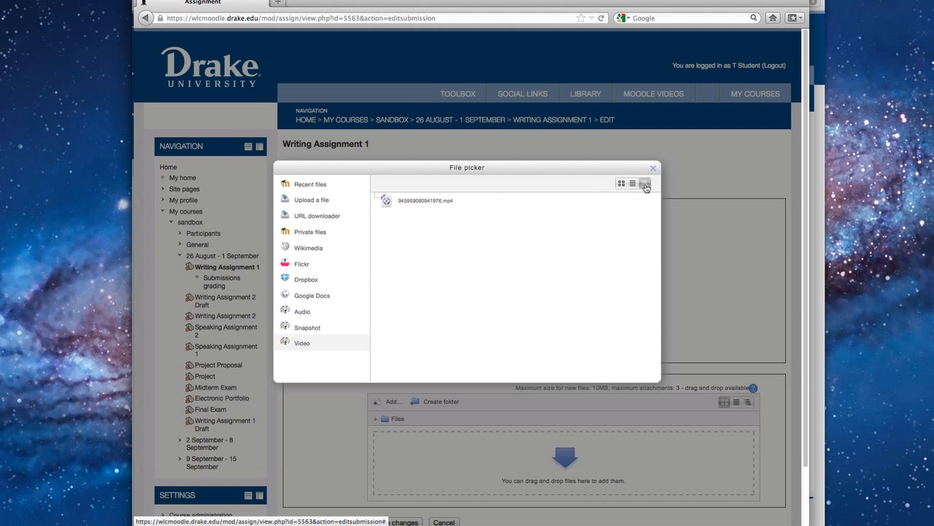
{"action": "left_click", "coordinate": [622, 185]}
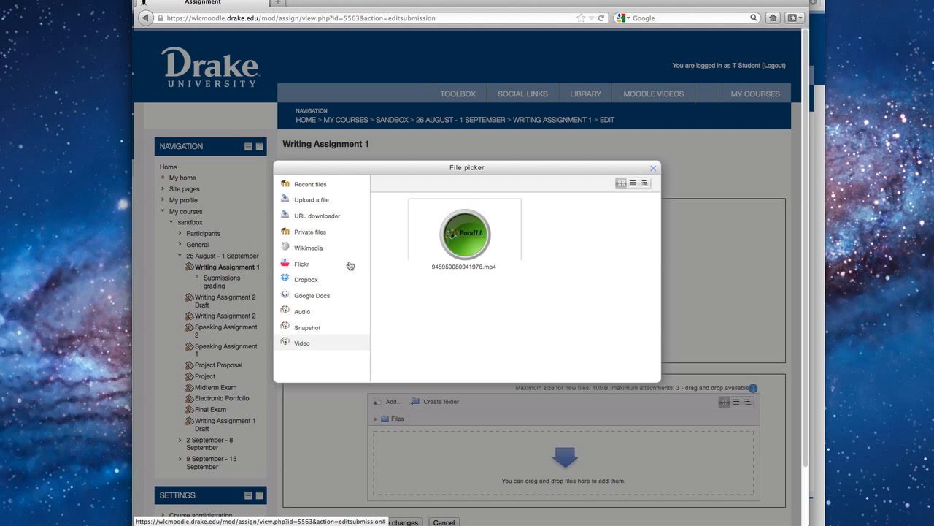
Attach the recorded mp4 video to the file submissions and save the changes to the assignment
{"action": "left_click", "coordinate": [466, 235]}
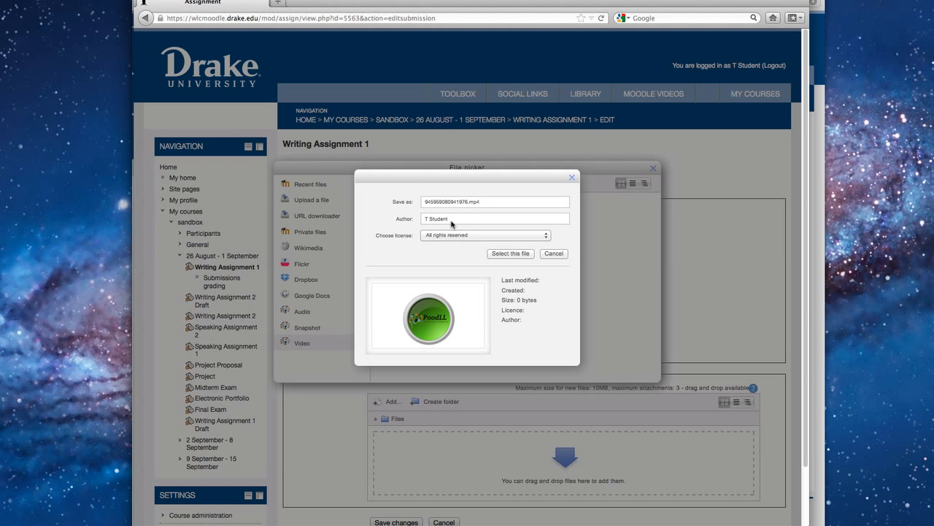
{"action": "left_click", "coordinate": [523, 256]}
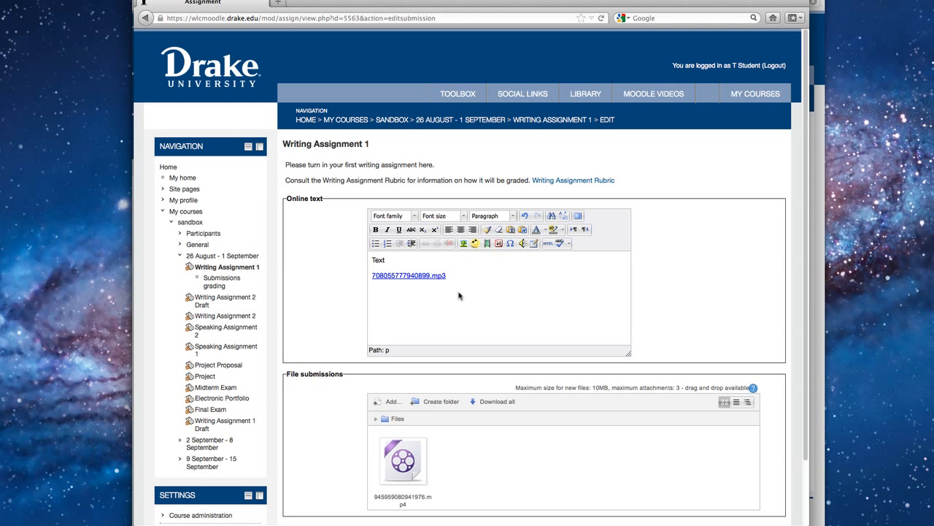
{"action": "scroll", "coordinate": [460, 295], "scroll_direction": "down", "scroll_amount": 3}
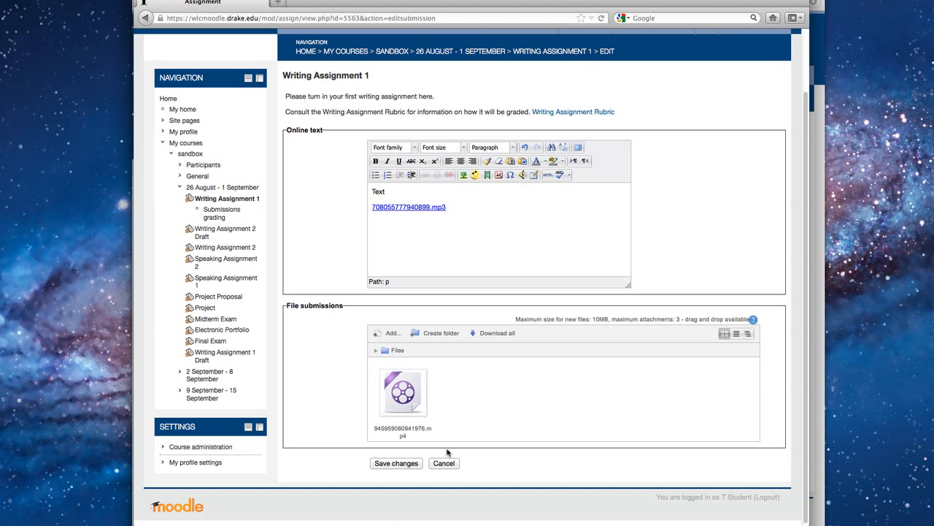
{"action": "left_click", "coordinate": [396, 463]}
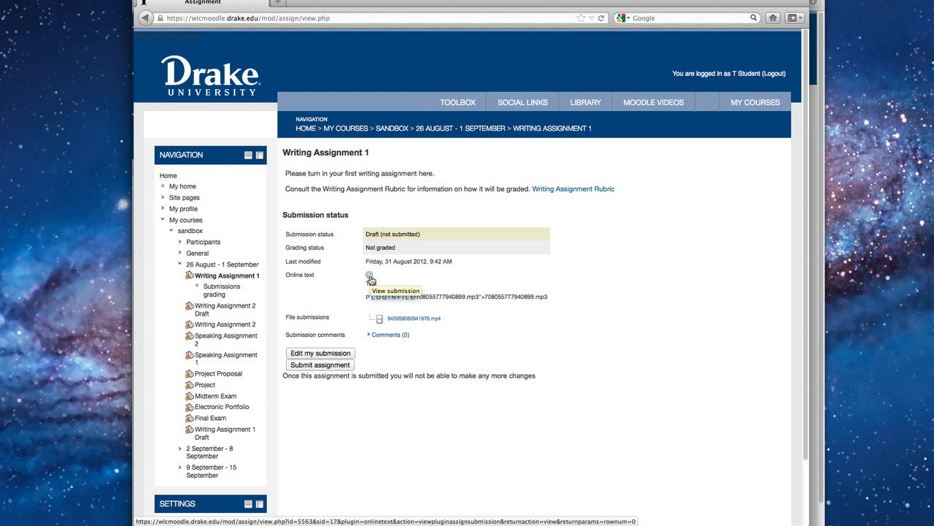
Open the submitted mp4 video in QuickTime Player, move the player over the submission page and play the clip
{"action": "left_click", "coordinate": [401, 323]}
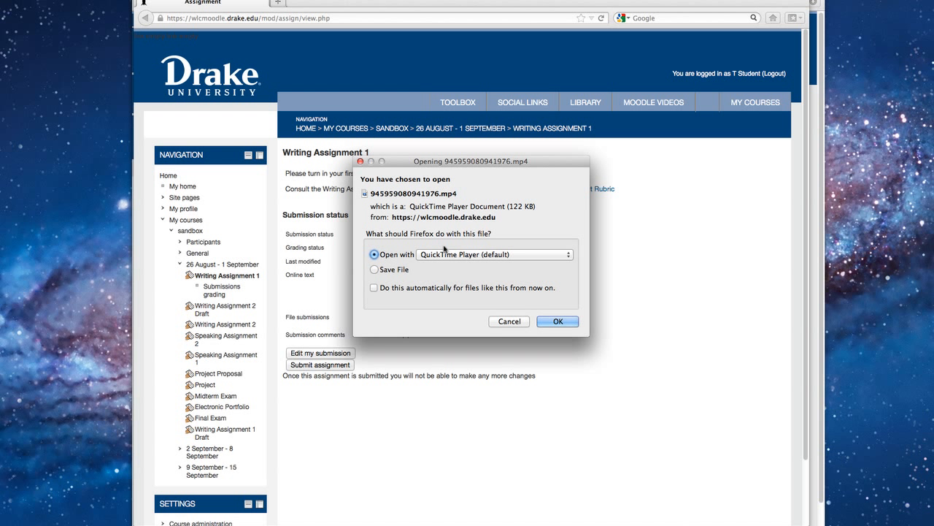
{"action": "left_click", "coordinate": [567, 321]}
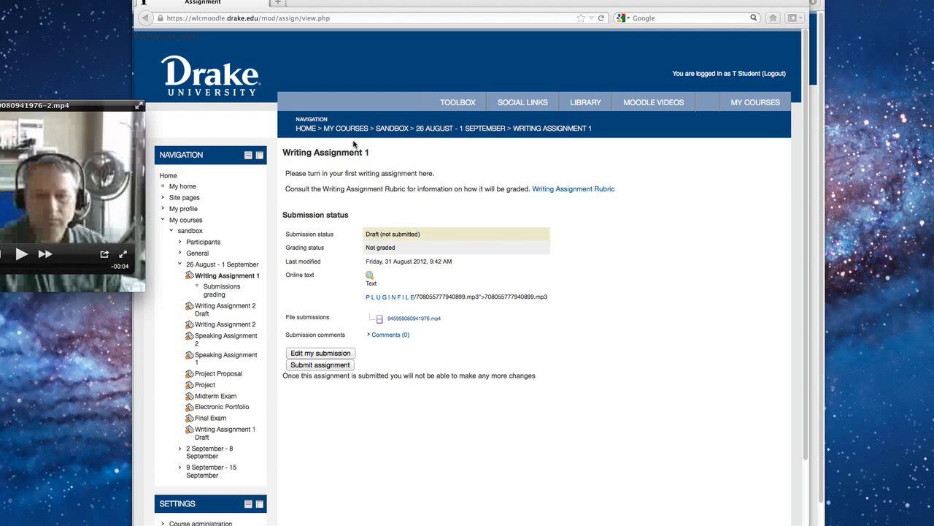
{"action": "left_click_drag", "start_coordinate": [29, 102], "coordinate": [581, 185]}
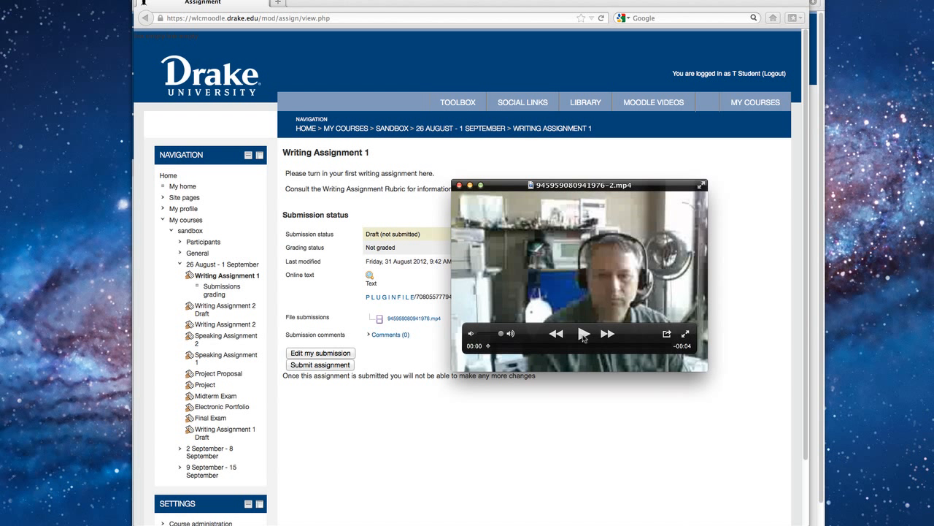
{"action": "left_click", "coordinate": [584, 335]}
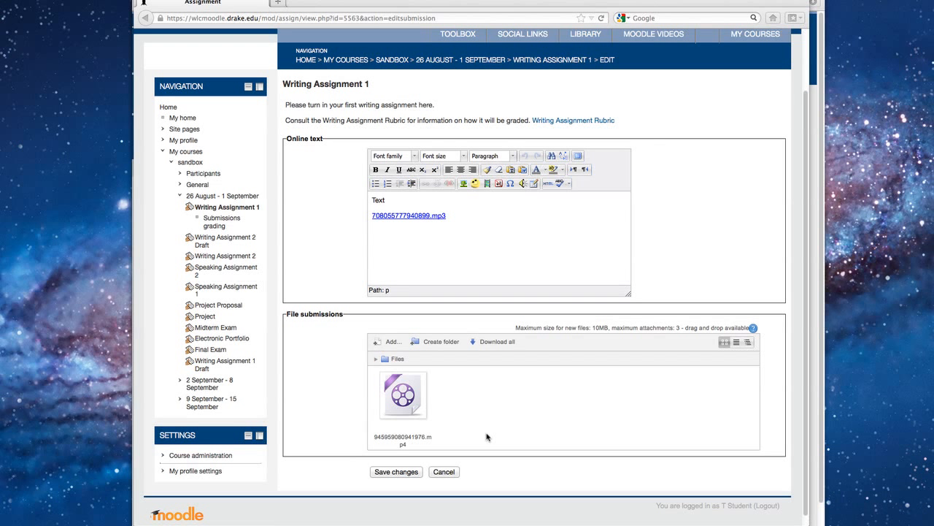
View the file picker's form for uploading a file to the file submissions, and close the picker
{"action": "left_click", "coordinate": [392, 343]}
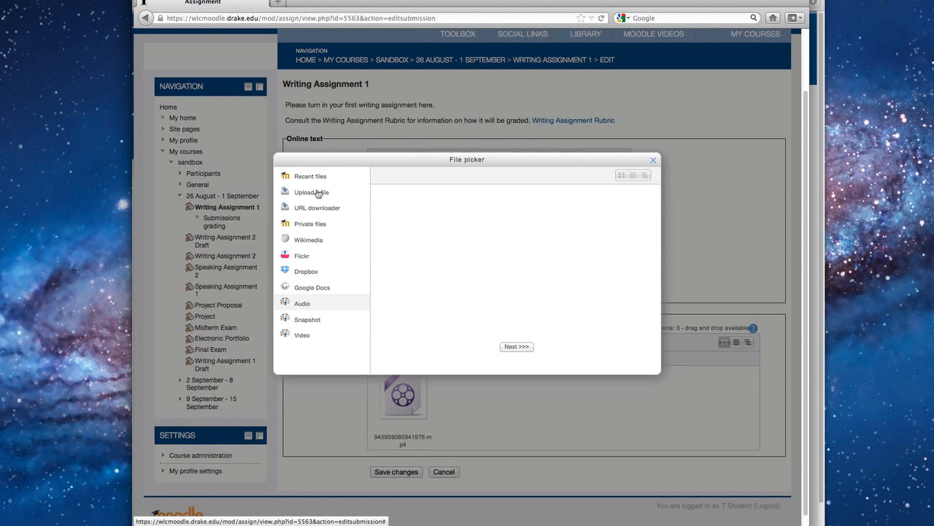
{"action": "left_click", "coordinate": [319, 193]}
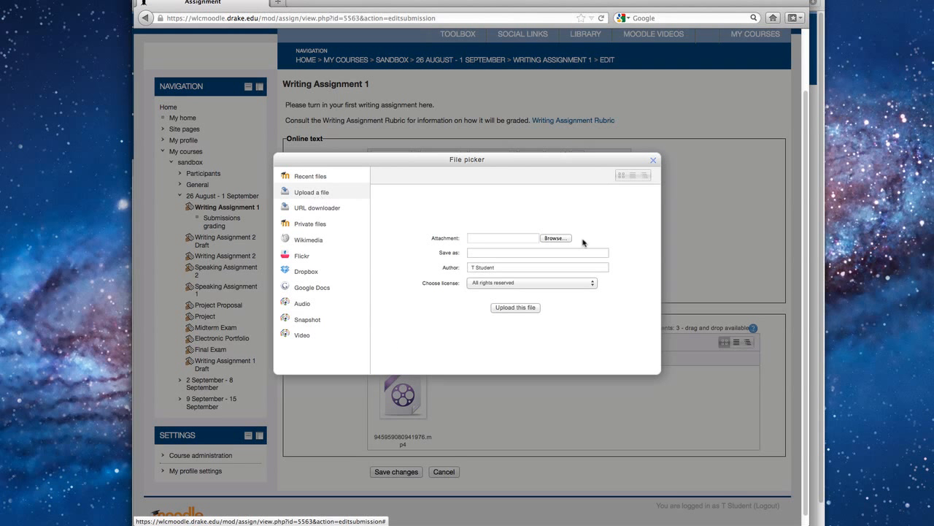
{"action": "left_click", "coordinate": [655, 161]}
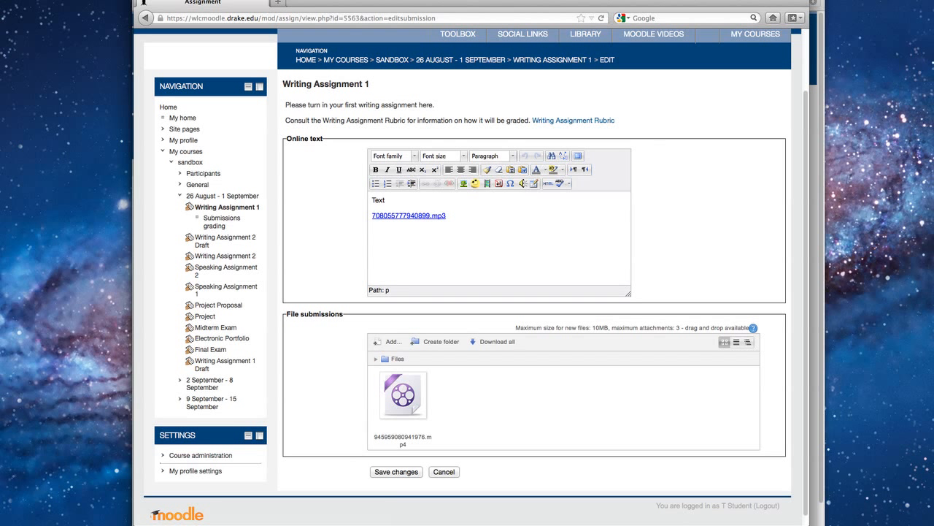
Add the kitten picture images.jpg from the desktop to the file submissions and save the changes
{"action": "left_click_drag", "start_coordinate": [39, 284], "coordinate": [439, 401]}
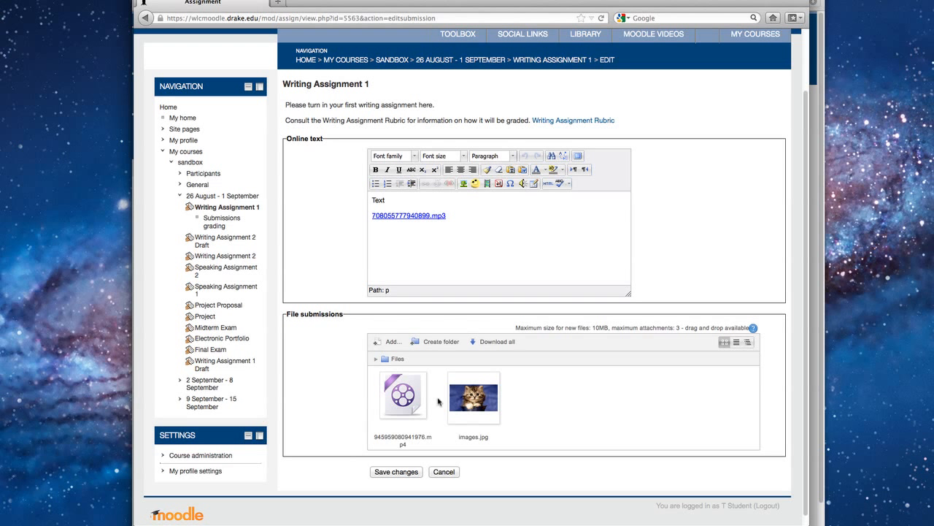
{"action": "left_click", "coordinate": [396, 474]}
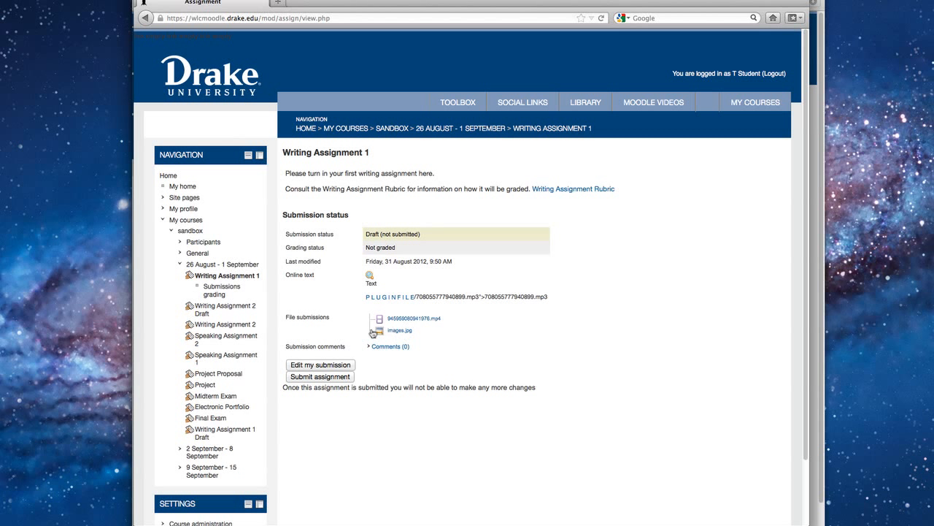
Try to open the submitted images.jpg from the submission status page
{"action": "left_click", "coordinate": [402, 335]}
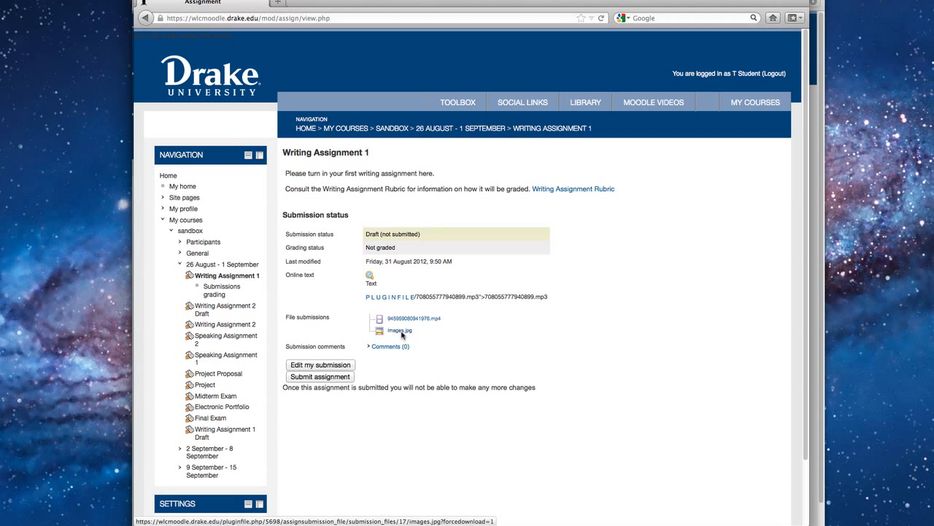
{"action": "left_click", "coordinate": [505, 317]}
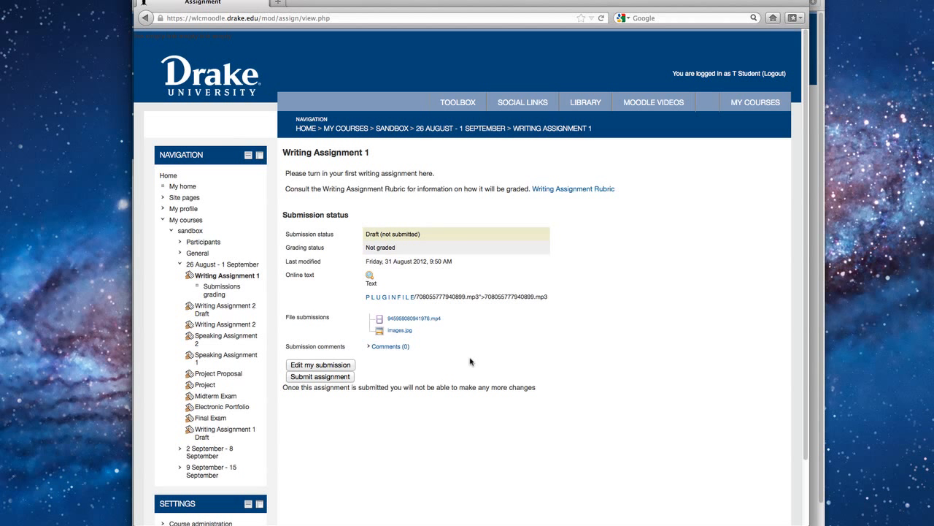